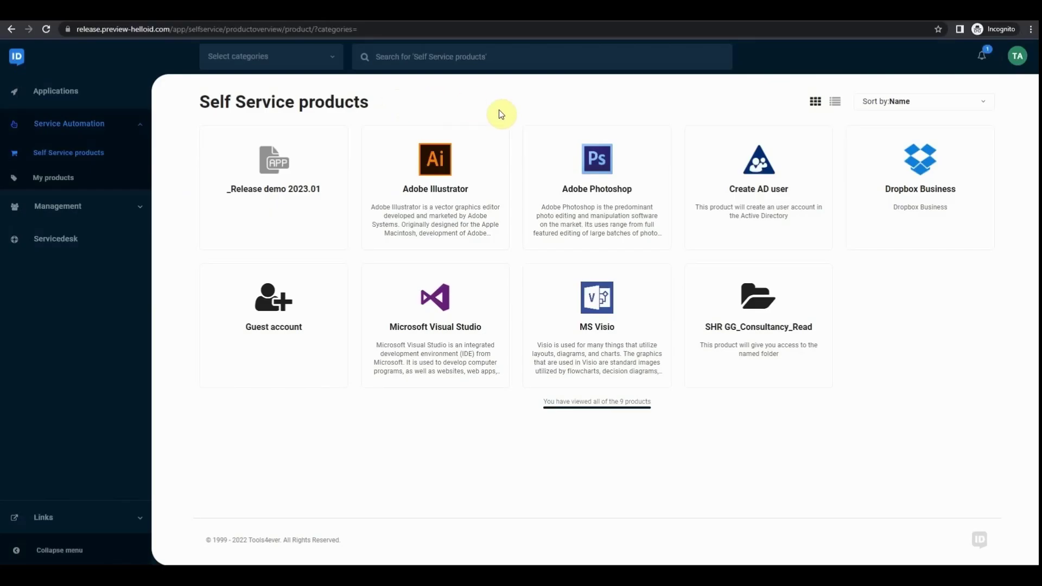
- Filter the catalogue to the Applications category (6 products) and show that category in the page address
left_click(331, 59)
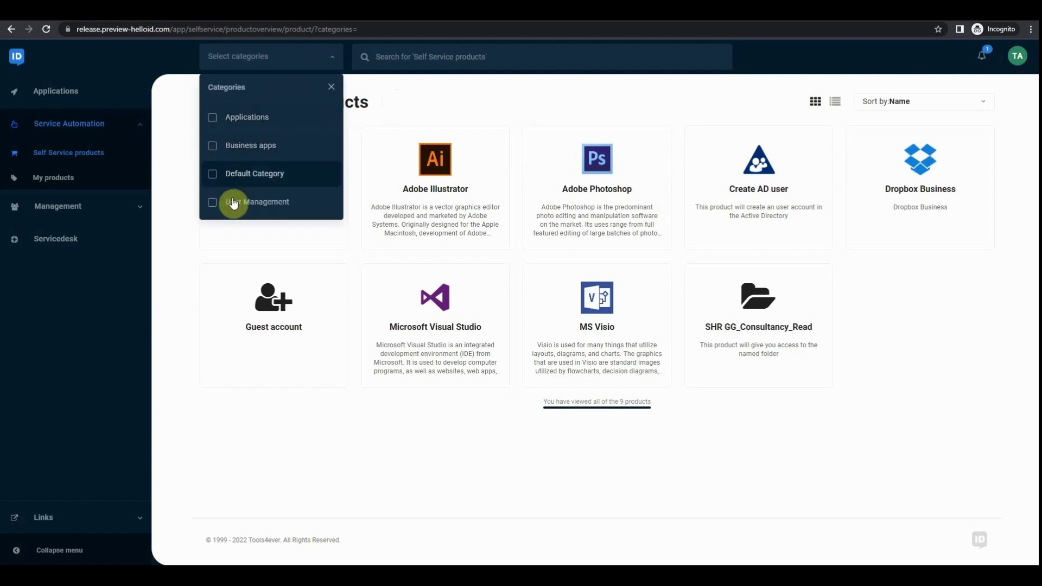
left_click(408, 120)
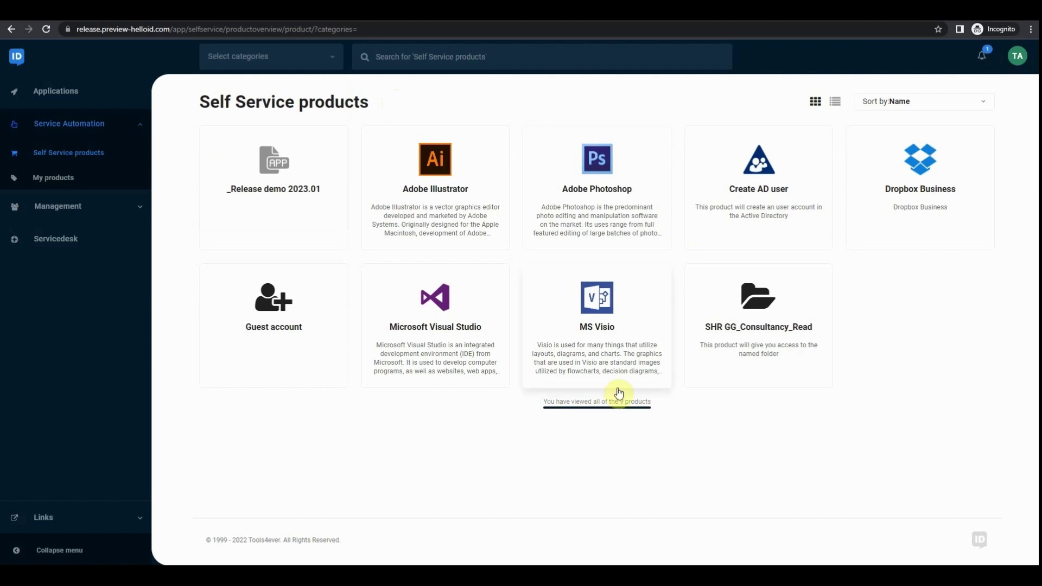
left_click(333, 59)
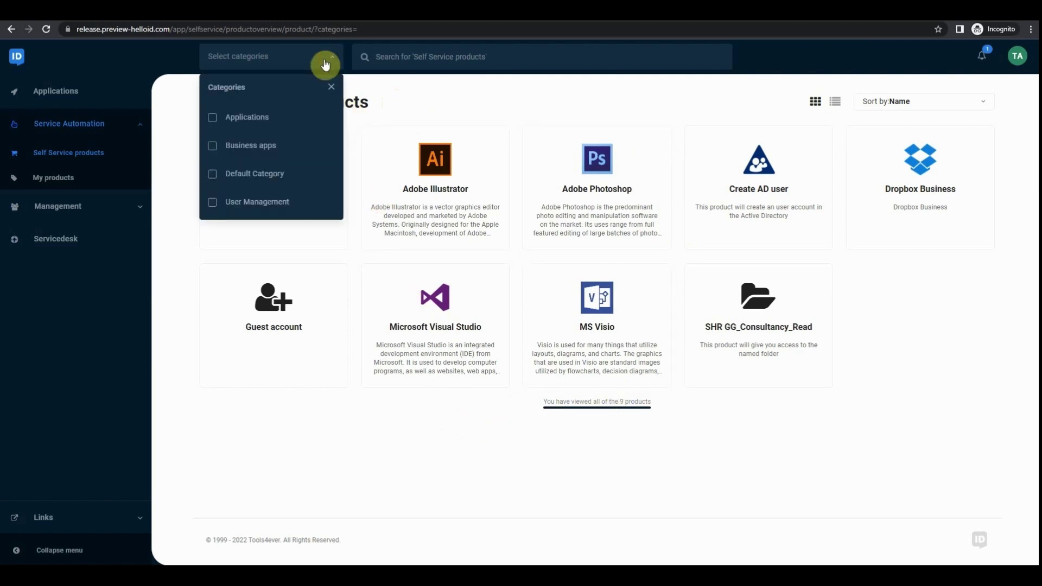
left_click(247, 121)
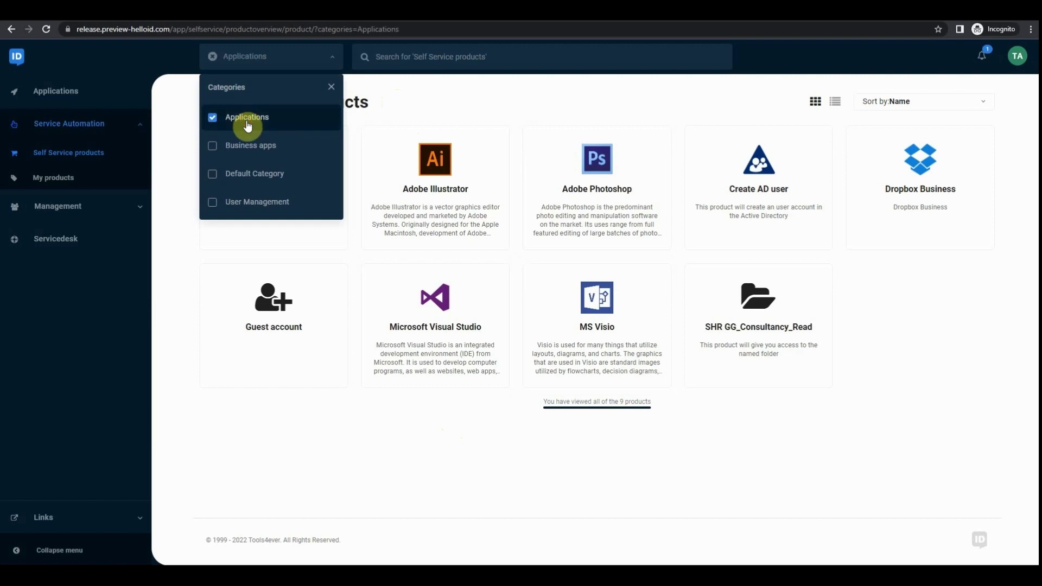
left_click(440, 399)
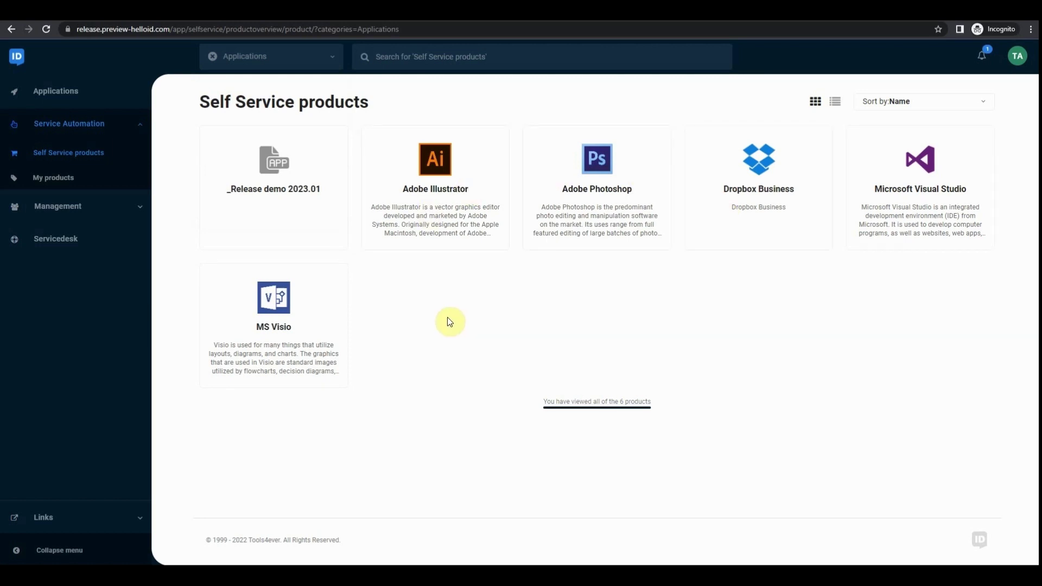
left_click(393, 31)
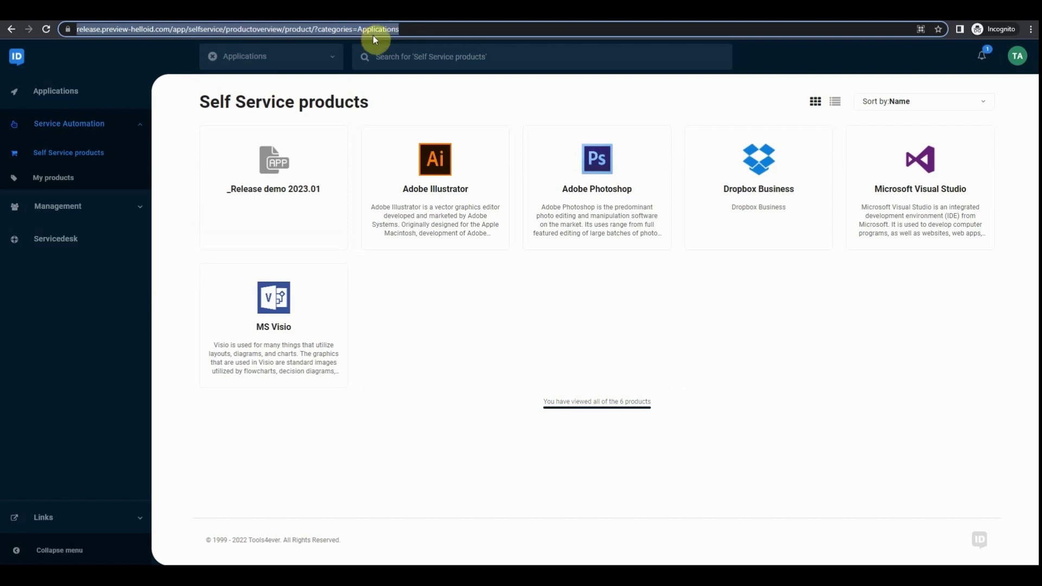
- Include Default Category in the filter (7 products), then start the _Release demo 2023.01 request
left_click(334, 59)
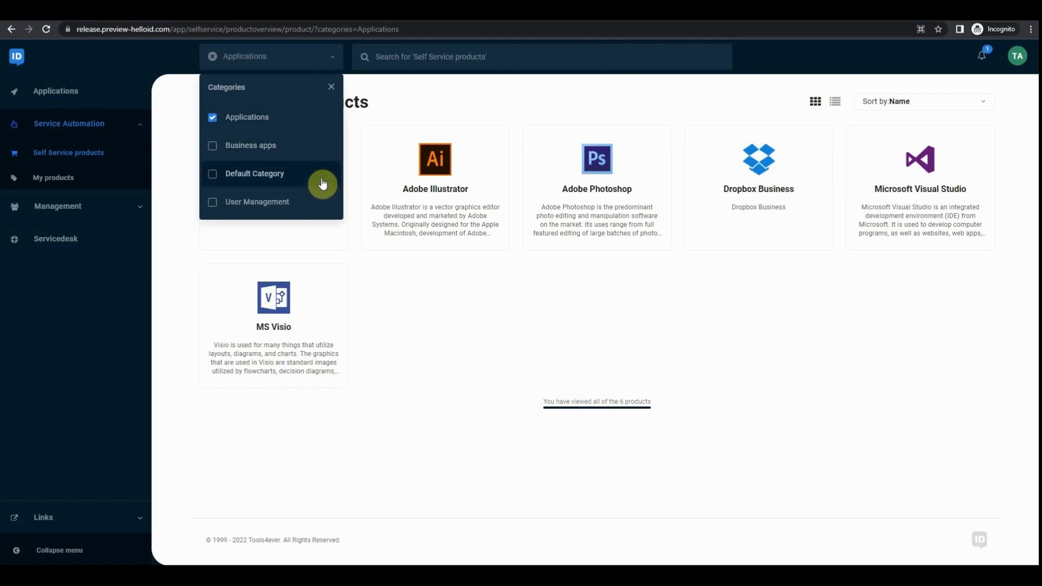
left_click(263, 178)
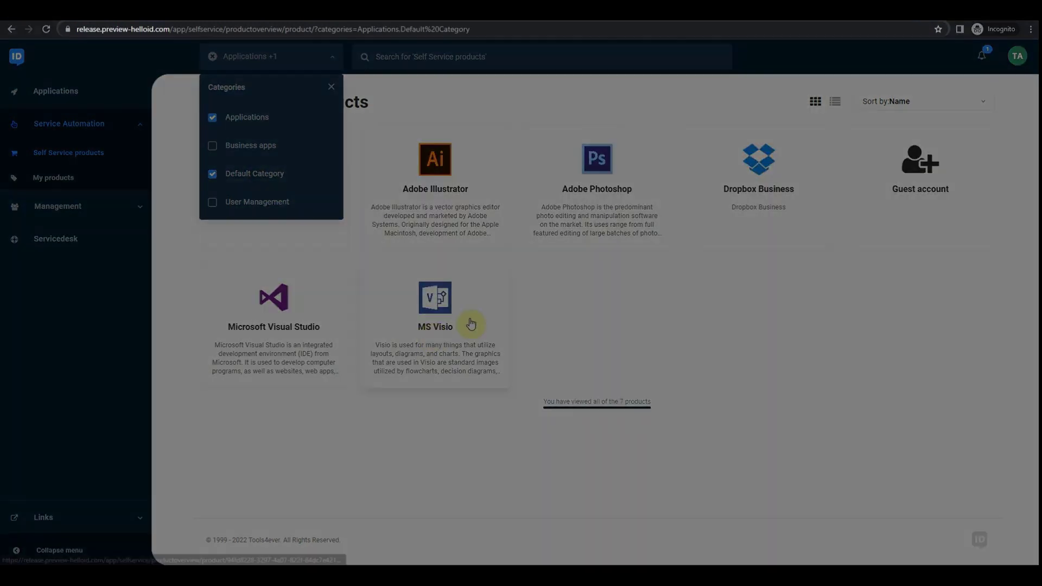
left_click(570, 300)
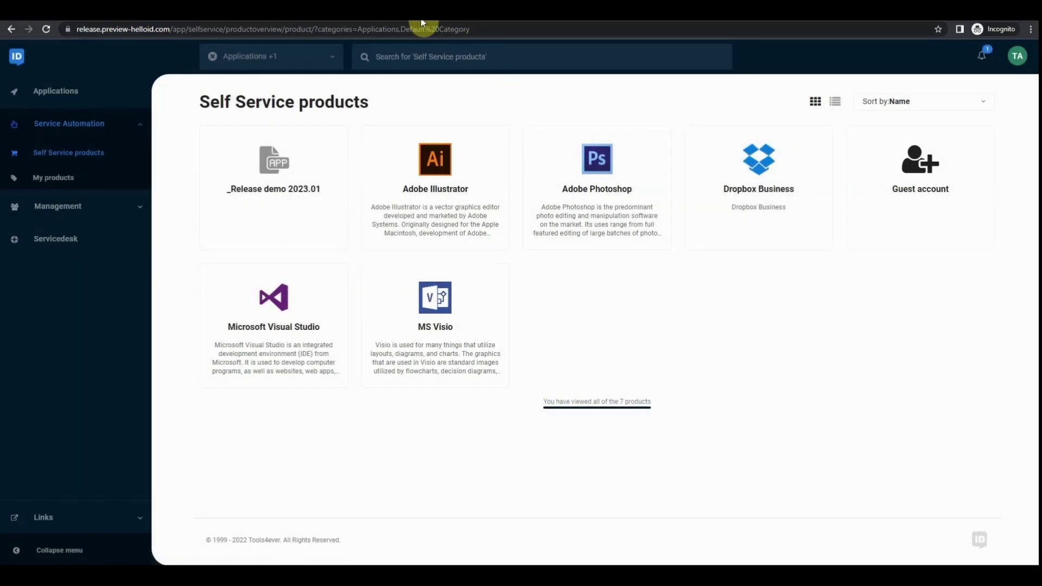
left_click(276, 160)
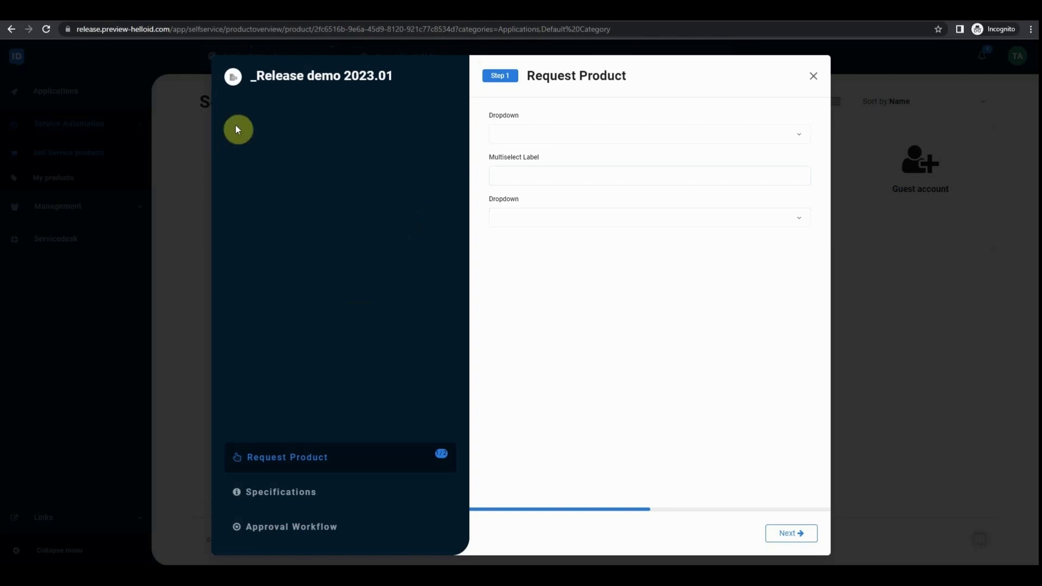
- Reopen the _Release demo 2023.01 request form and answer the first dropdown with Option 3
left_click(813, 76)
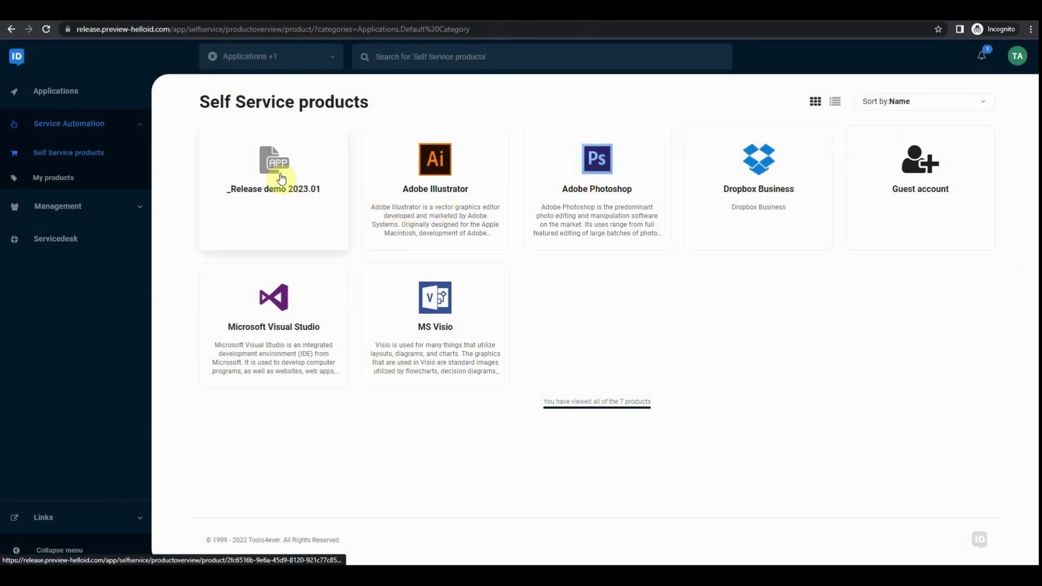
left_click(279, 178)
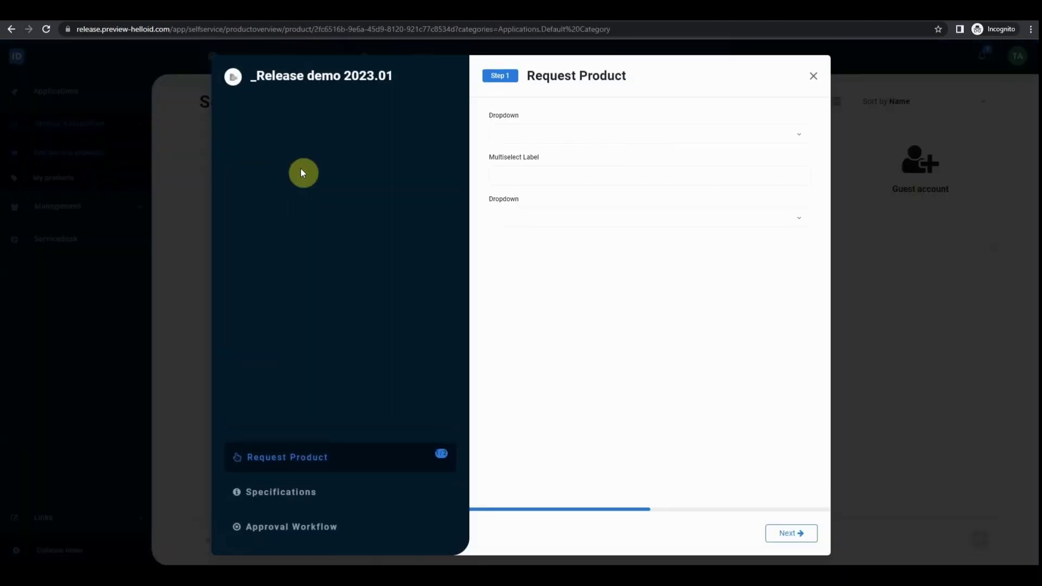
left_click(537, 133)
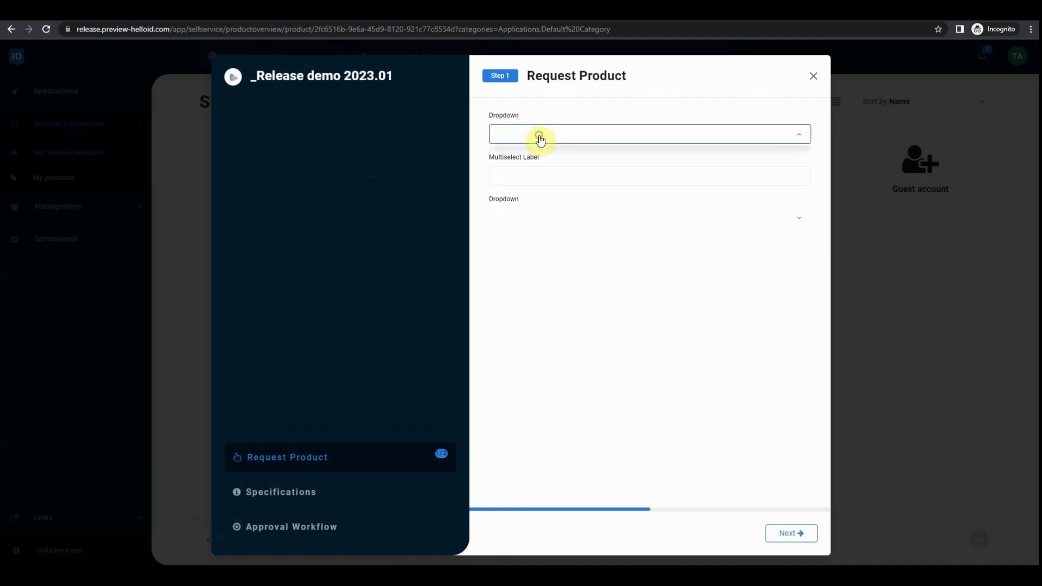
left_click(523, 198)
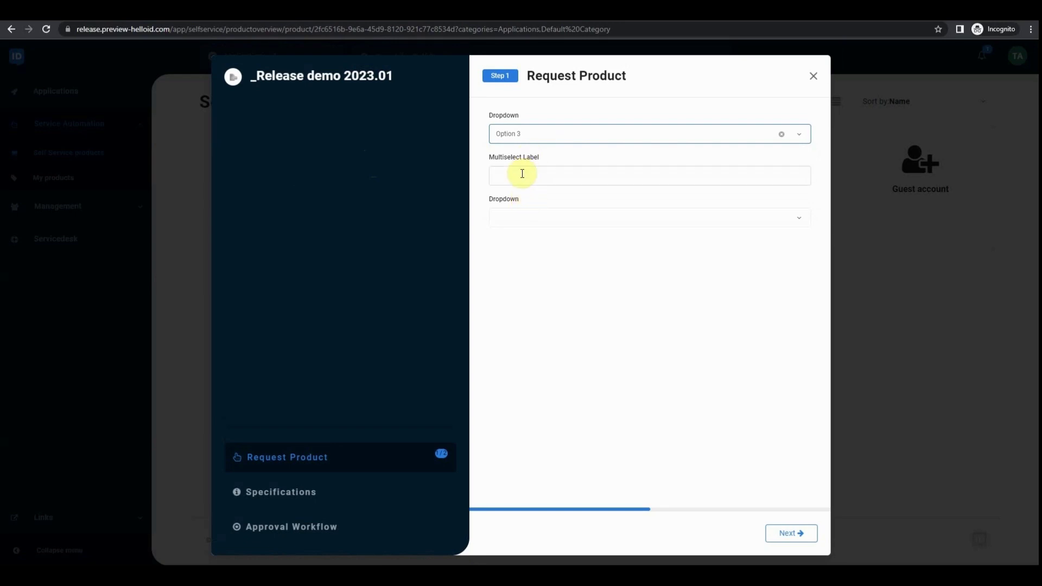
- Pick Options 1 and 2 in the multiselect and Option 1 in the second dropdown, then submit
left_click(523, 174)
left_click(523, 202)
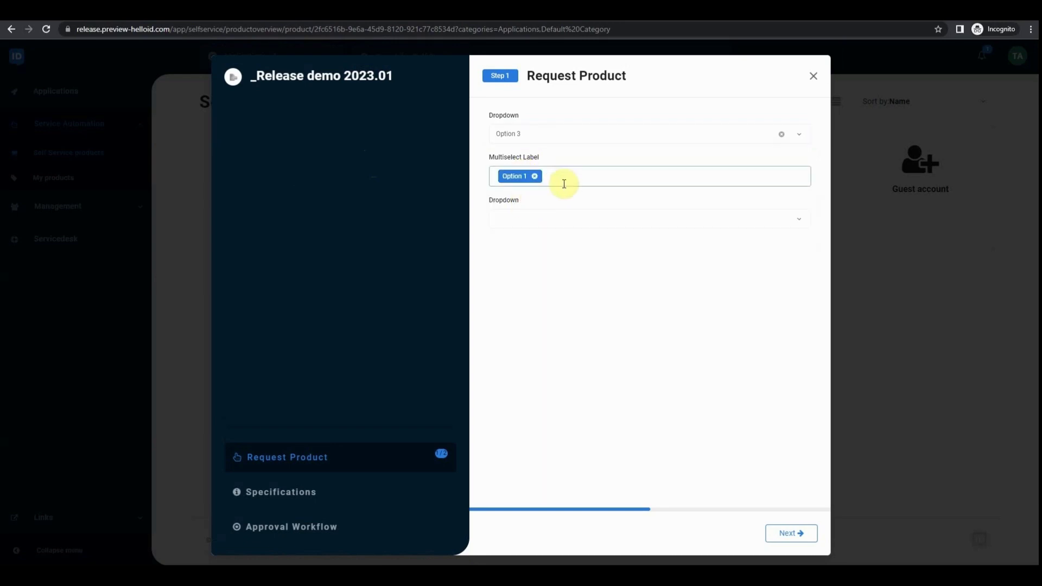
left_click(560, 179)
left_click(540, 221)
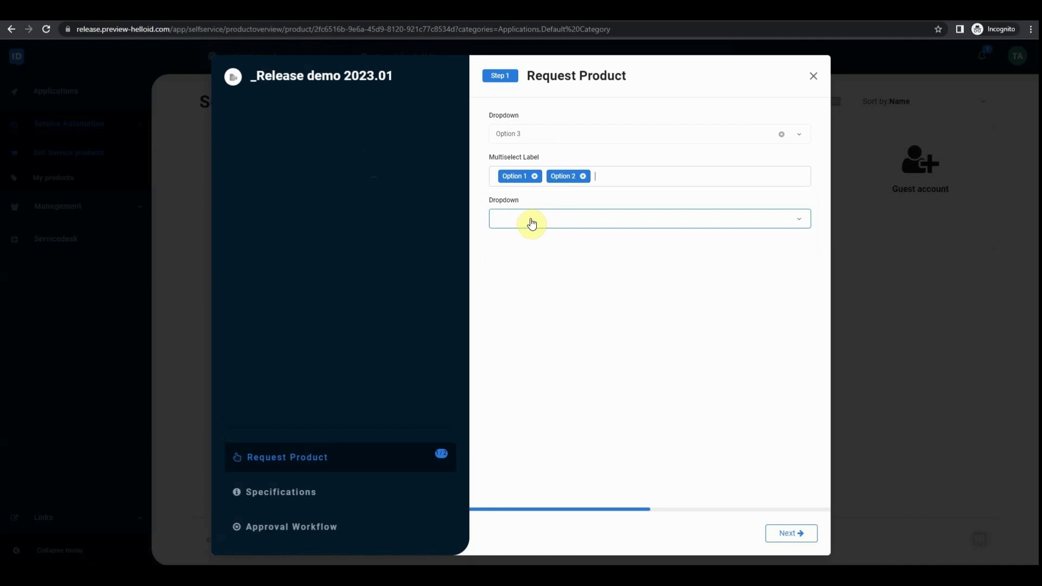
left_click(530, 224)
left_click(531, 239)
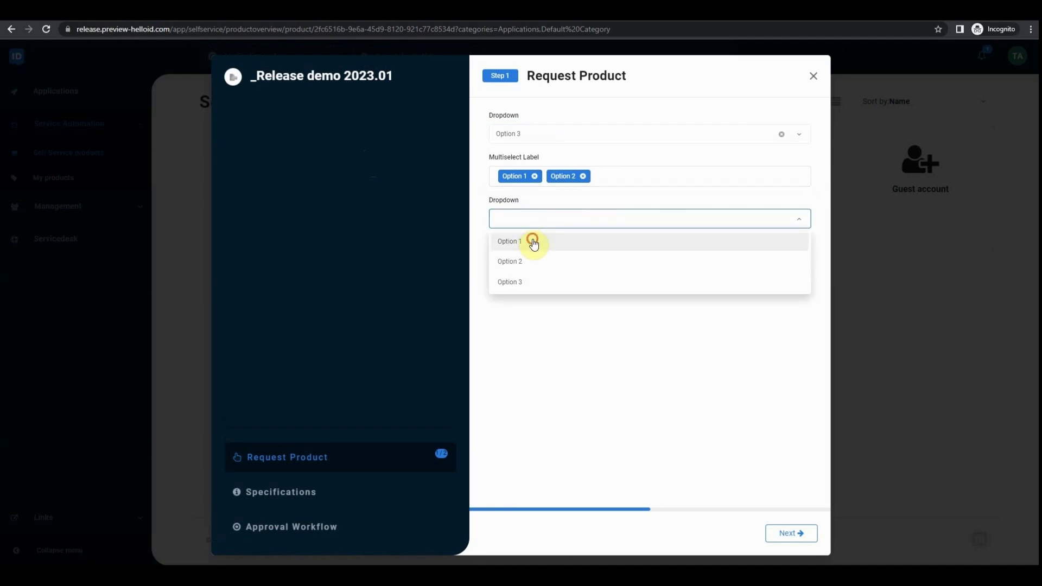
left_click(795, 534)
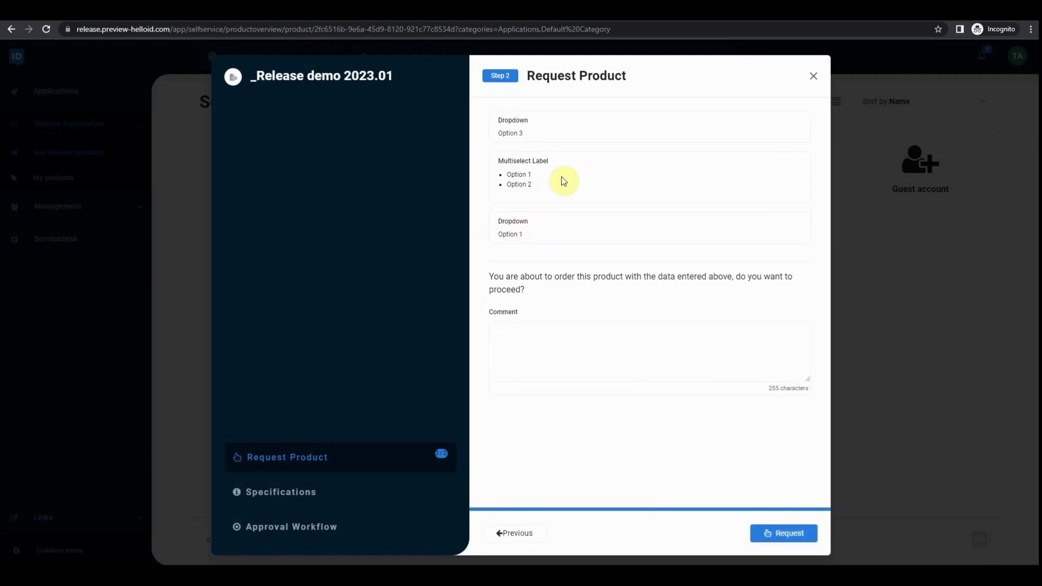
left_click(789, 532)
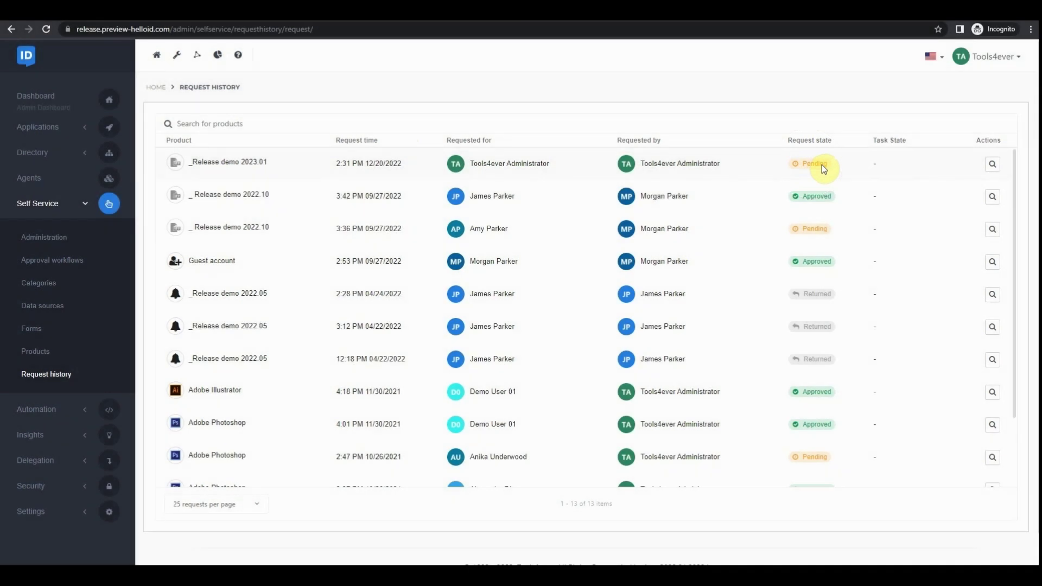
- Inspect the _Release demo 2023.01 request details in Request history, confirming its answers and pending approval
left_click(992, 167)
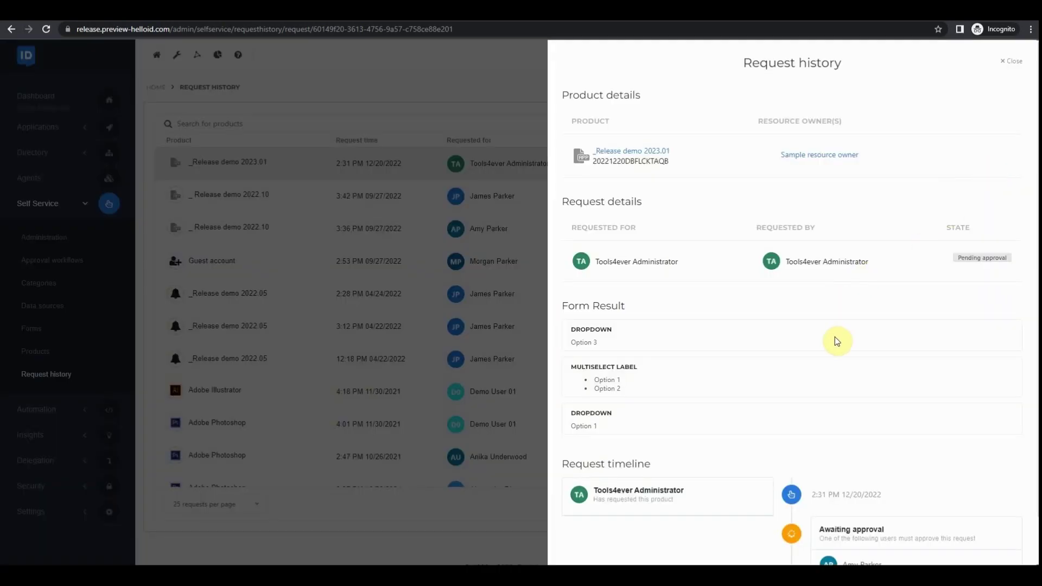
scroll(822, 374, "down", 1)
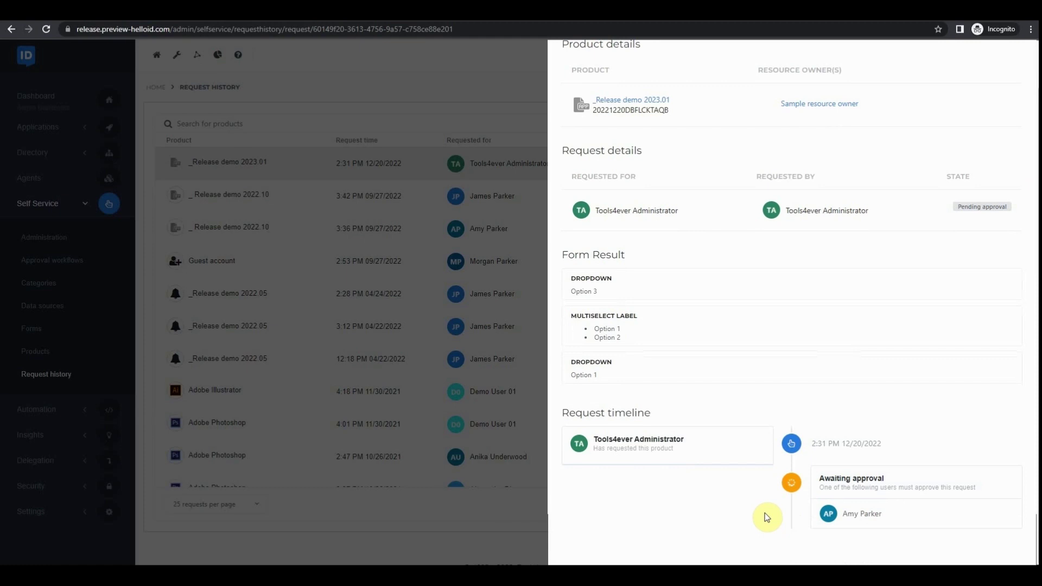
scroll(904, 180, "up", 1)
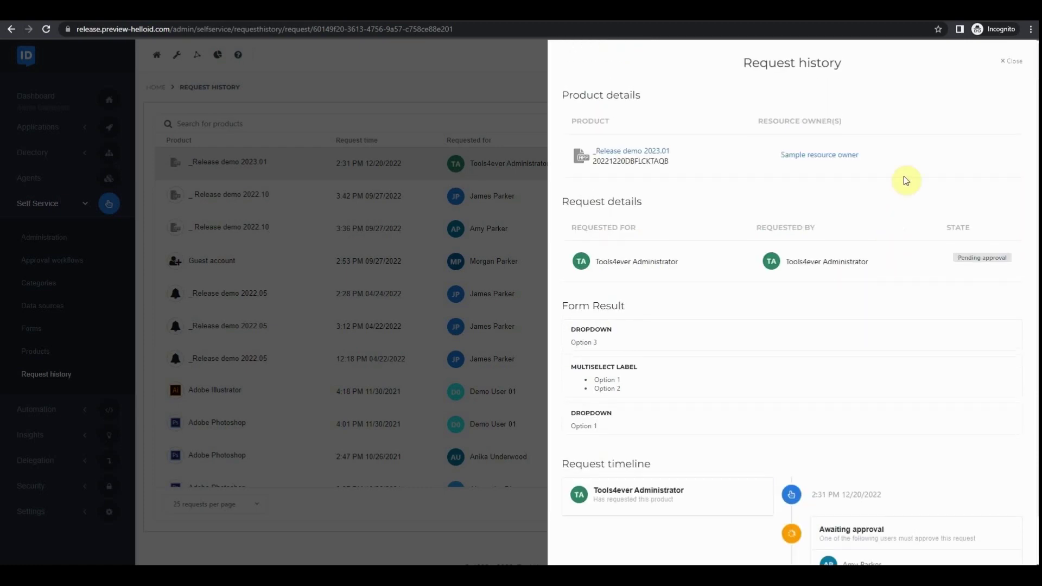
left_click(1003, 66)
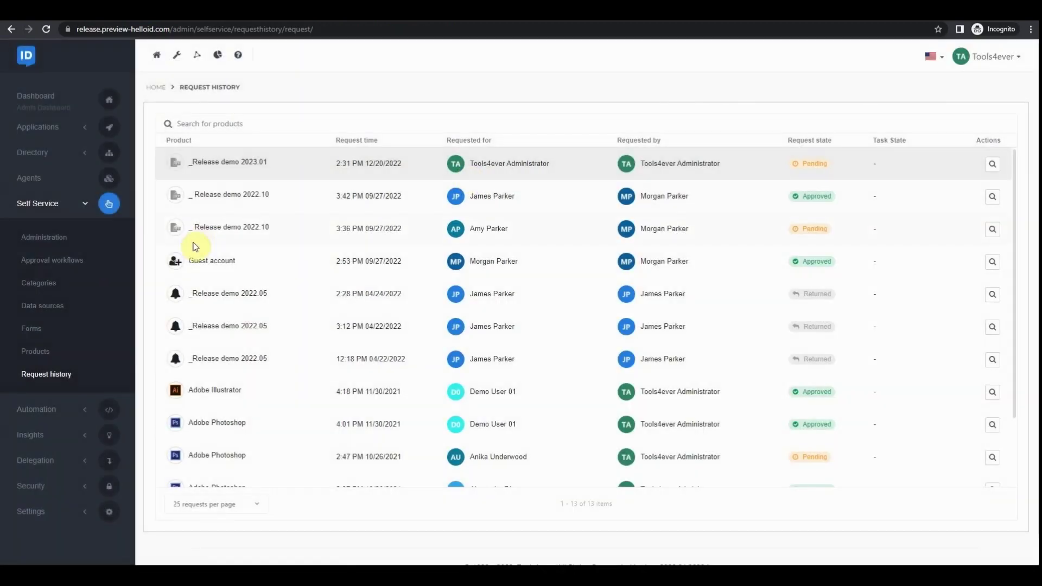
- In Self Service Administration, approve _Release demo 2023.01 with the comment 'Yes you can have this product'
left_click(51, 238)
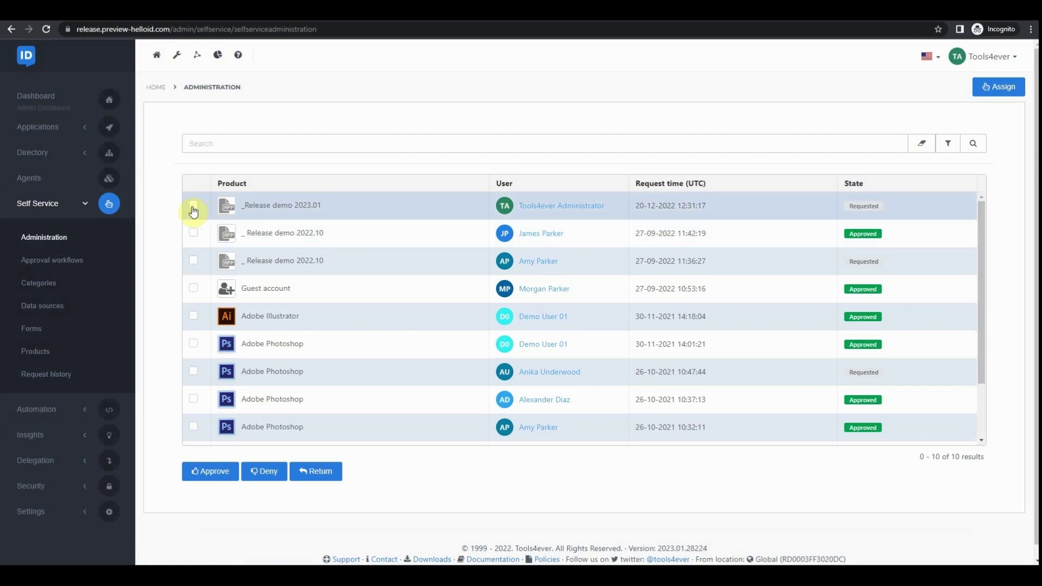
left_click(194, 207)
left_click(207, 476)
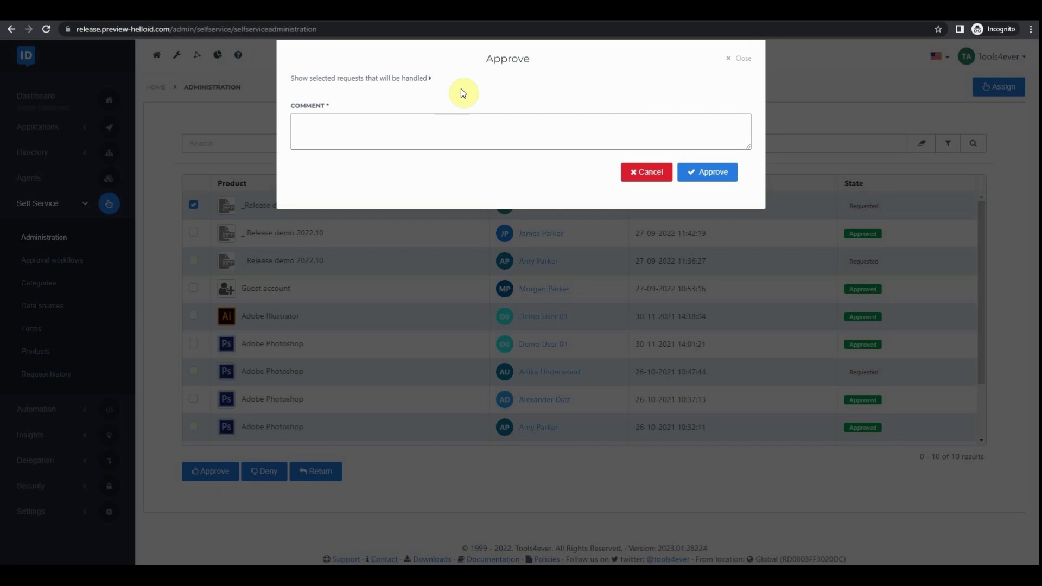
left_click(459, 118)
type("Yes y")
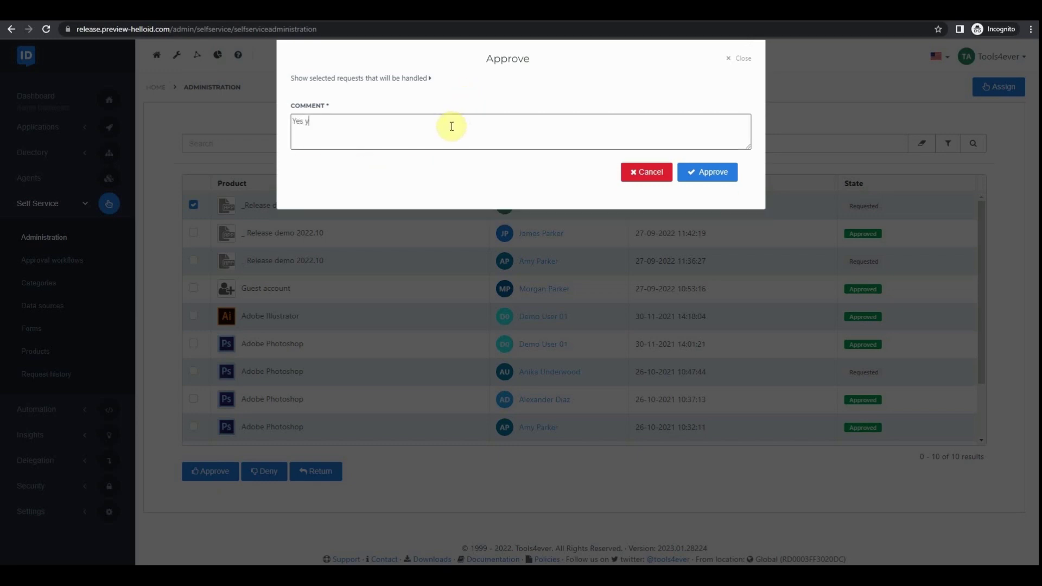
type("ou c")
type("an have this pro")
type("duct")
left_click(710, 172)
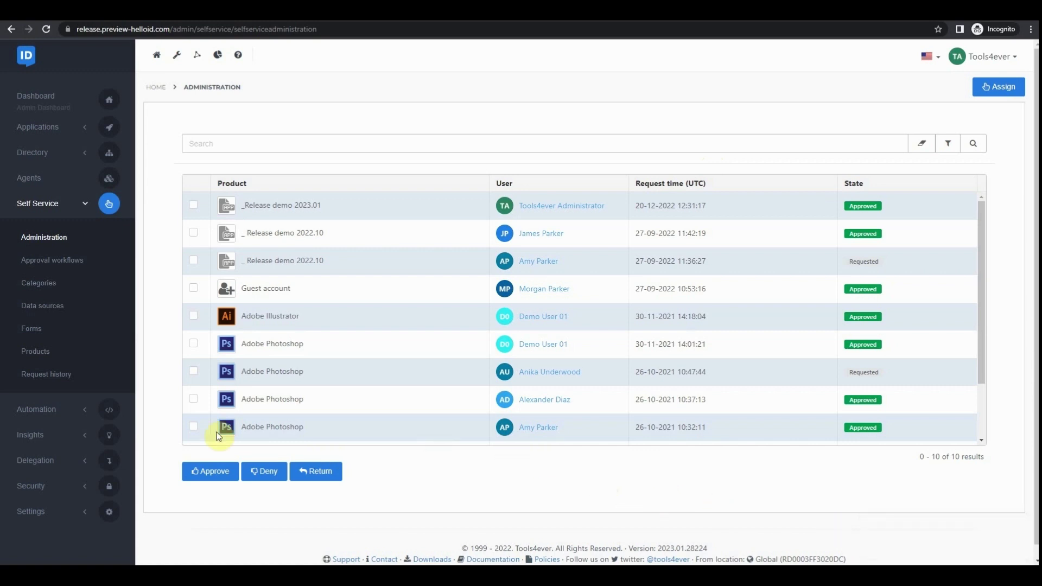
- View the approved _Release demo 2023.01 request's details in Request history, showing the approval comment
left_click(42, 376)
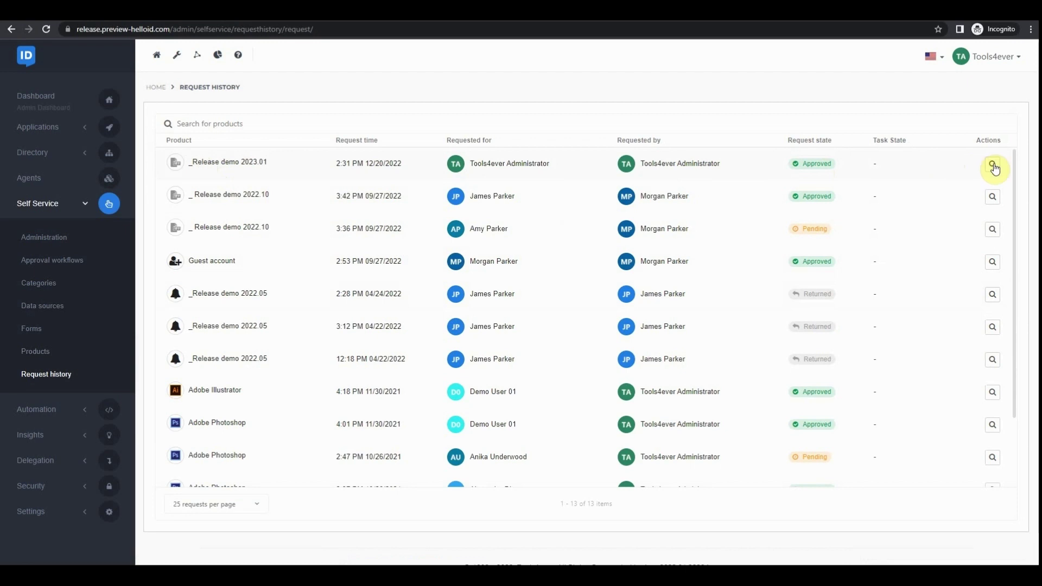
left_click(992, 164)
scroll(809, 334, "down", 2)
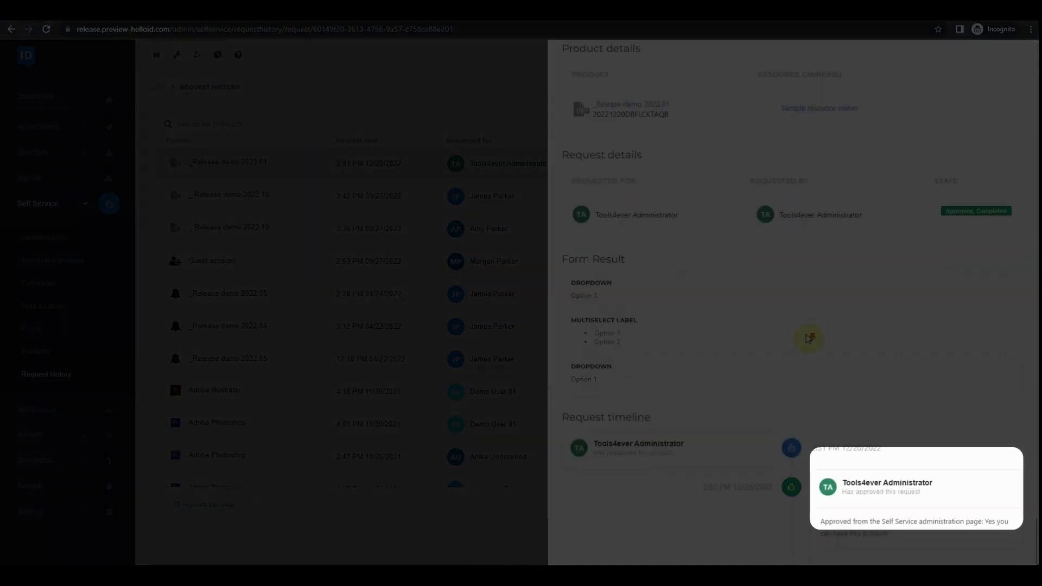